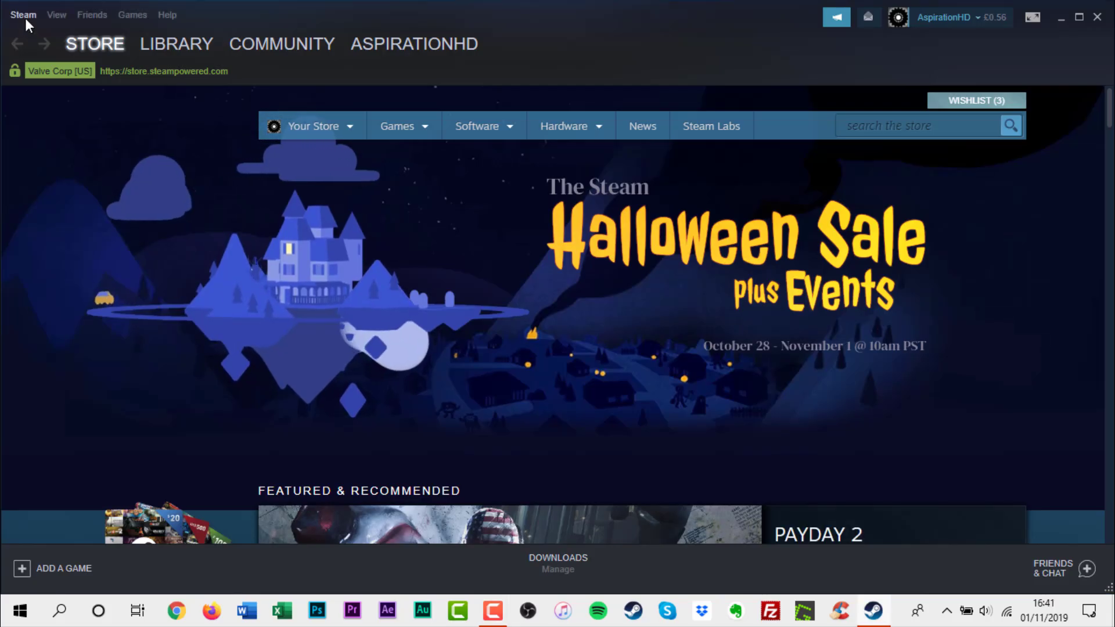
- Back up Quake and Quake II with Steam's Backup and Restore wizard, keeping the default destination
click(25, 19)
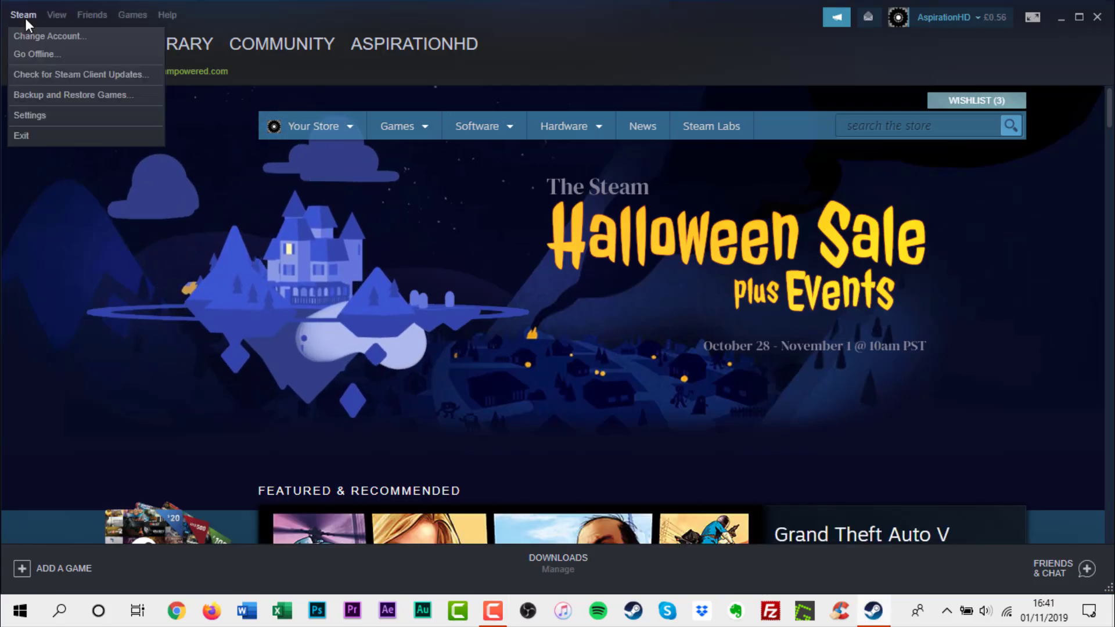
click(48, 96)
click(605, 439)
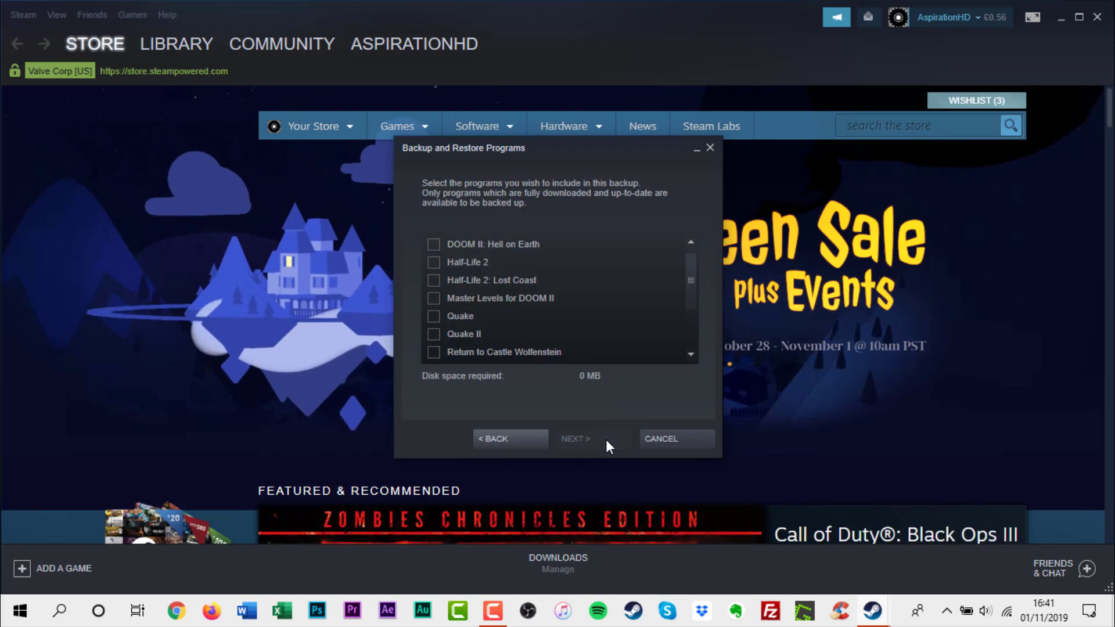
click(434, 316)
click(434, 334)
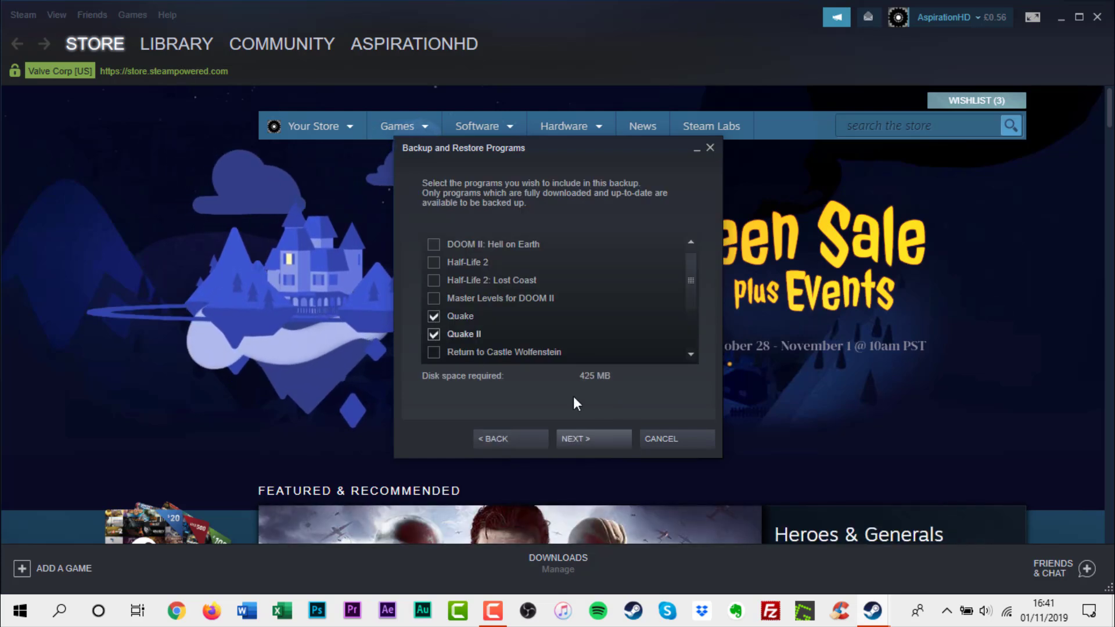
click(597, 440)
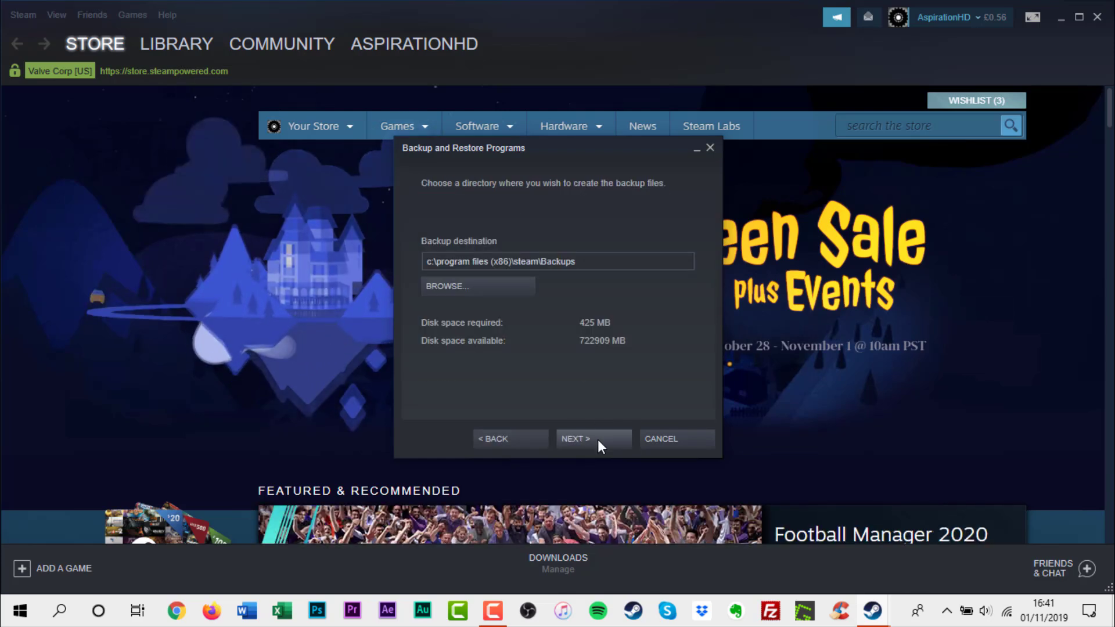
click(598, 440)
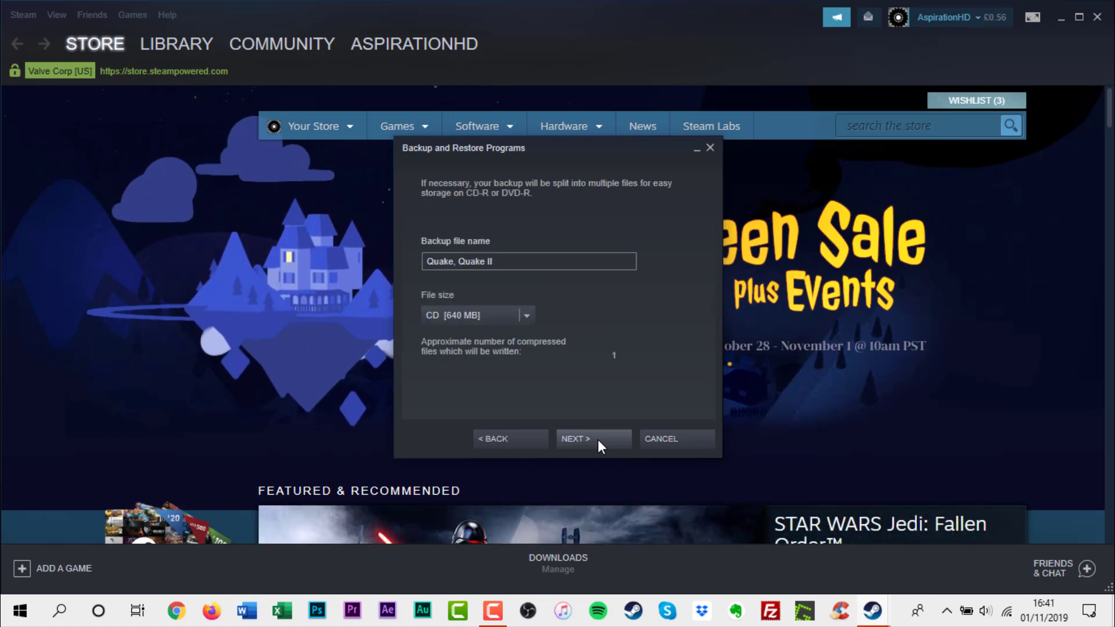
click(597, 440)
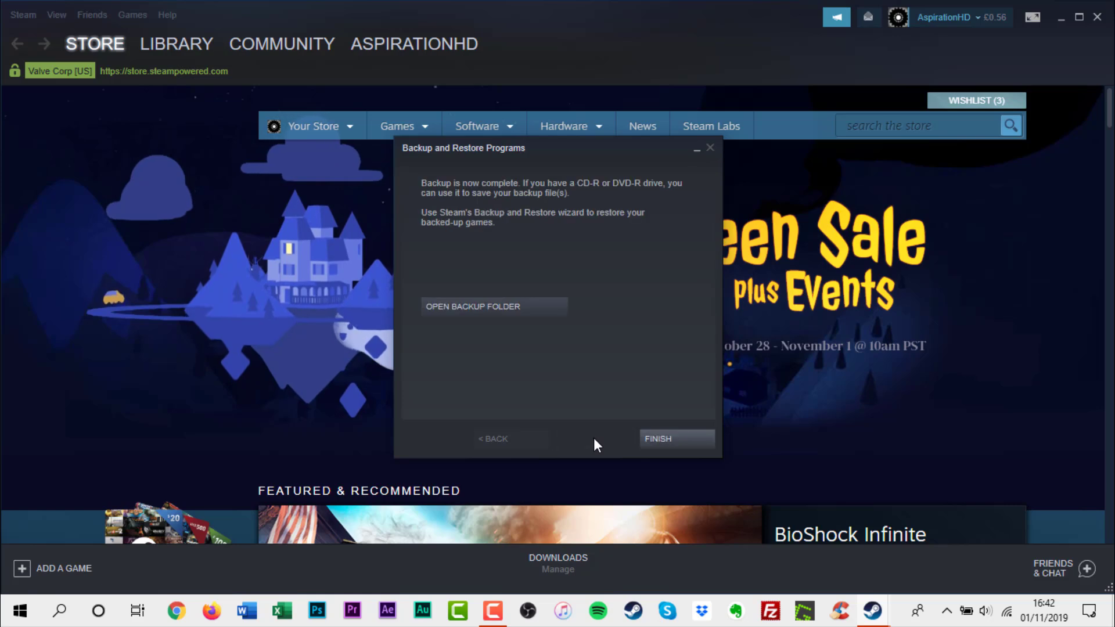
- Open the backup folder and browse into Quake, Quake II > Disk_1 to check the files
click(528, 305)
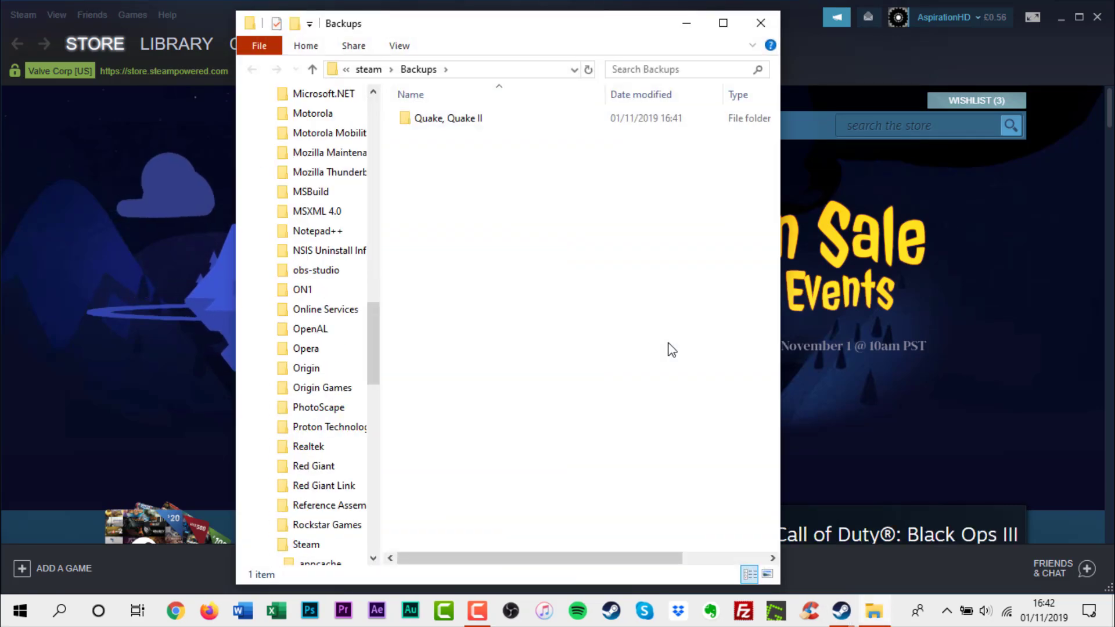
double_click(457, 121)
double_click(493, 119)
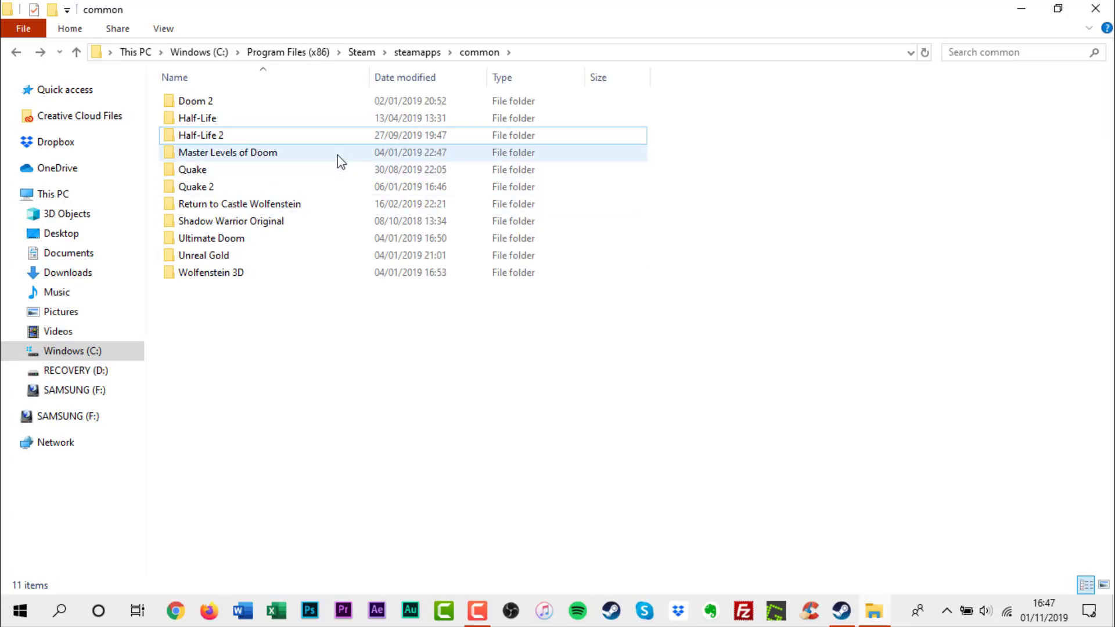
- Look inside the Half-Life 2 folder, then copy all 11 game folders from steamapps\common
click(236, 137)
double_click(236, 137)
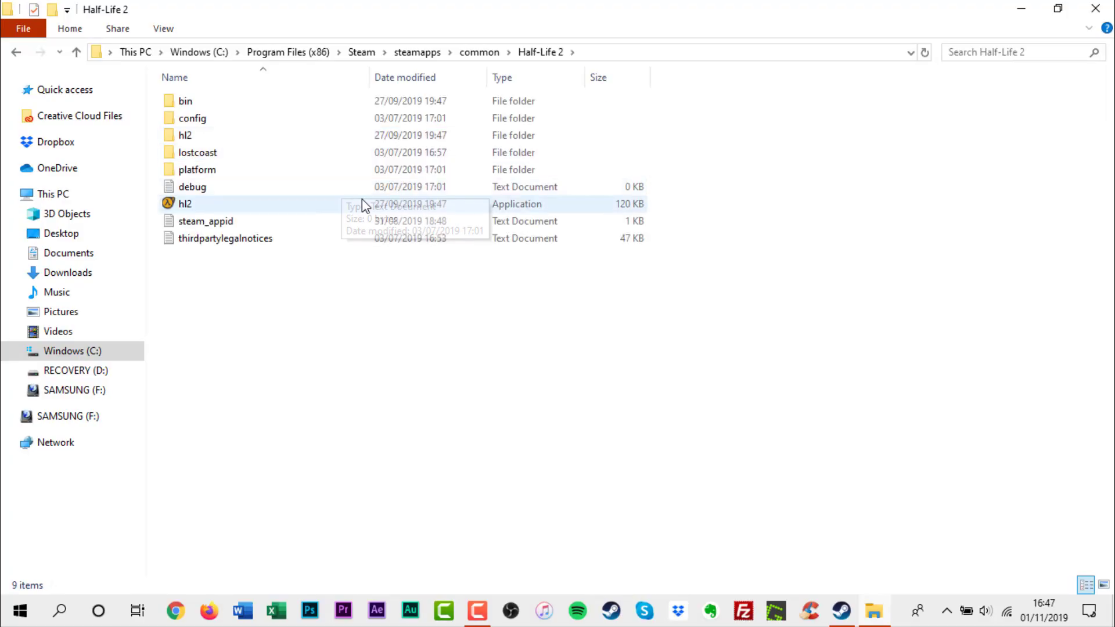
click(77, 51)
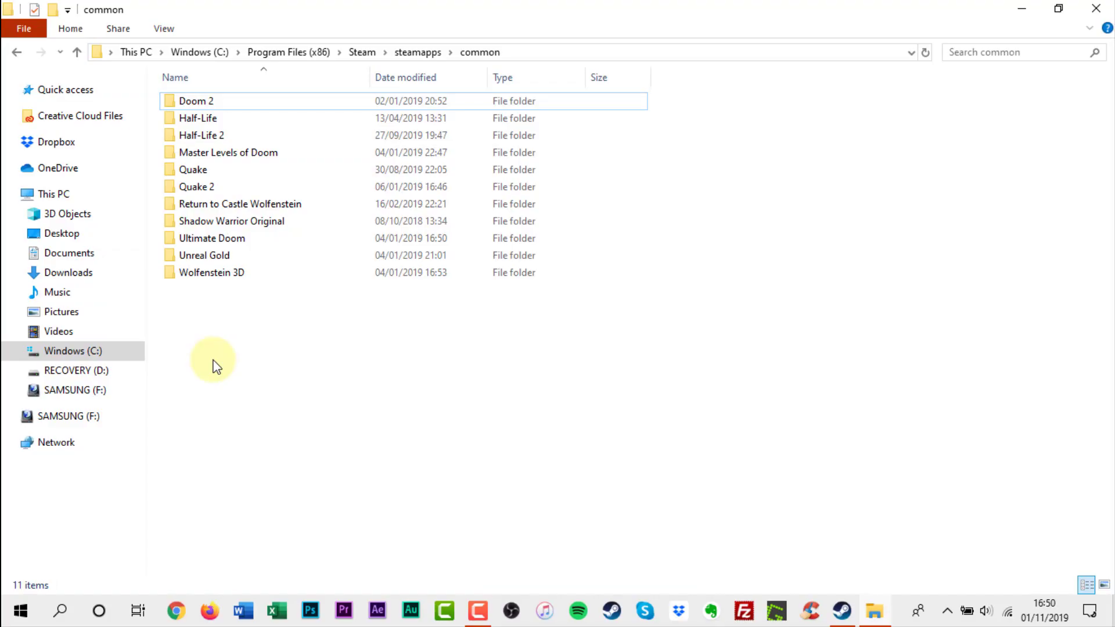
drag(213, 360, 213, 93)
right_click(211, 105)
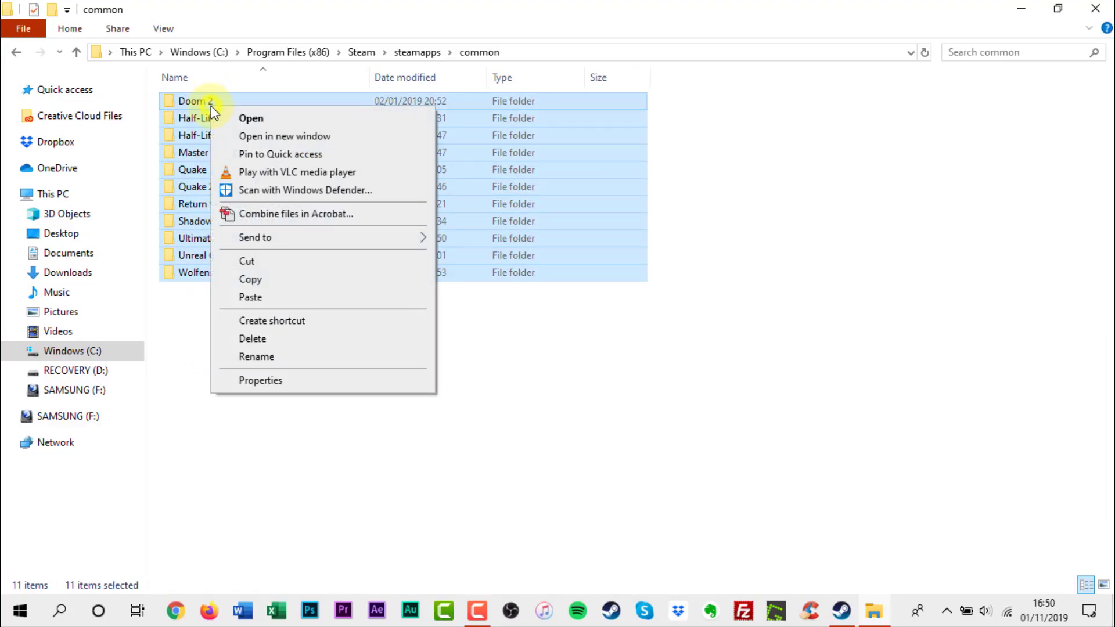
click(262, 284)
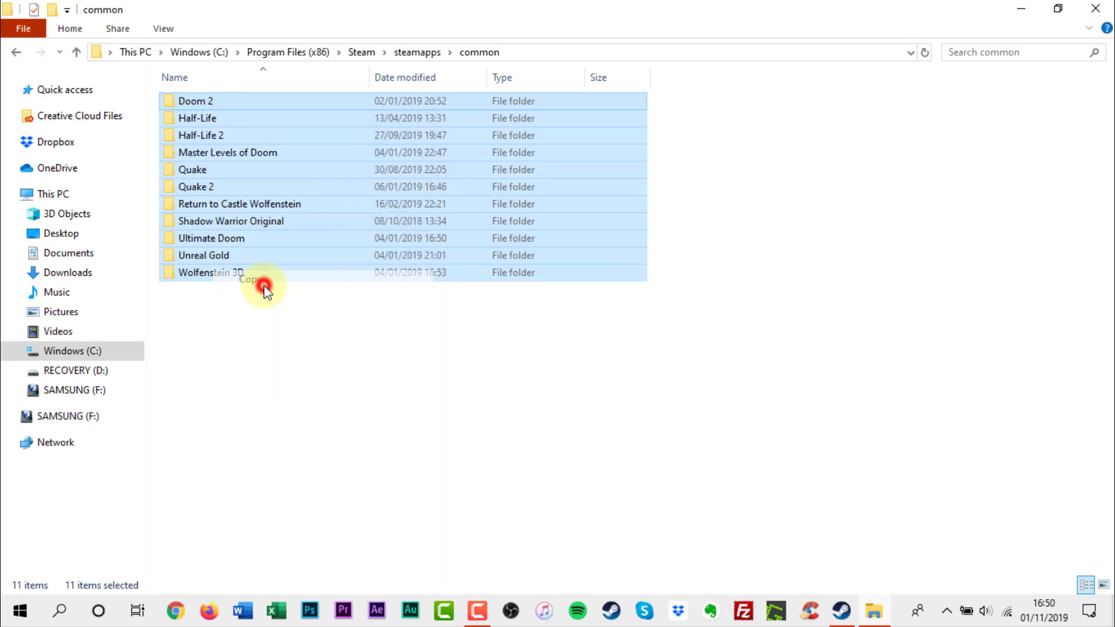
- Paste the game folders into Steam Games Backup (Manually) on SAMSUNG (F:)
click(62, 391)
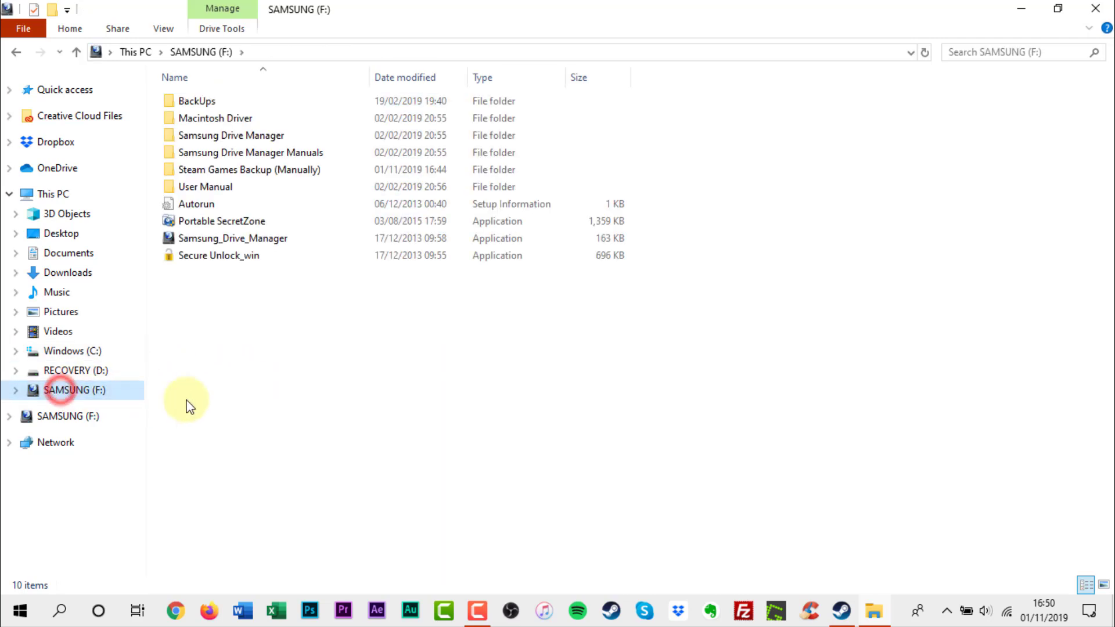
double_click(328, 168)
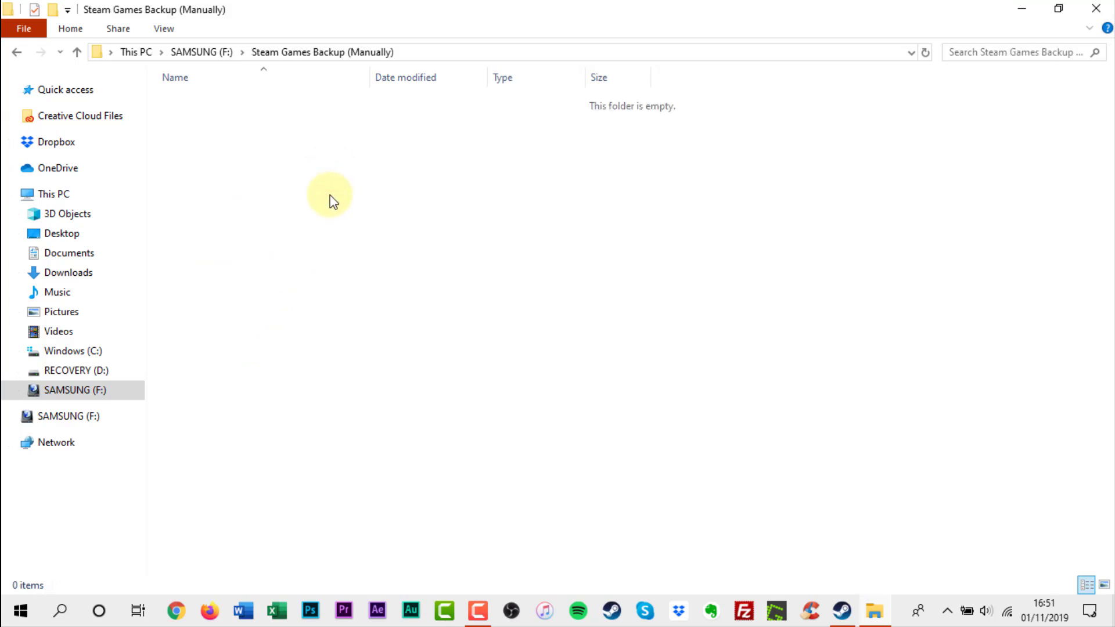
right_click(212, 165)
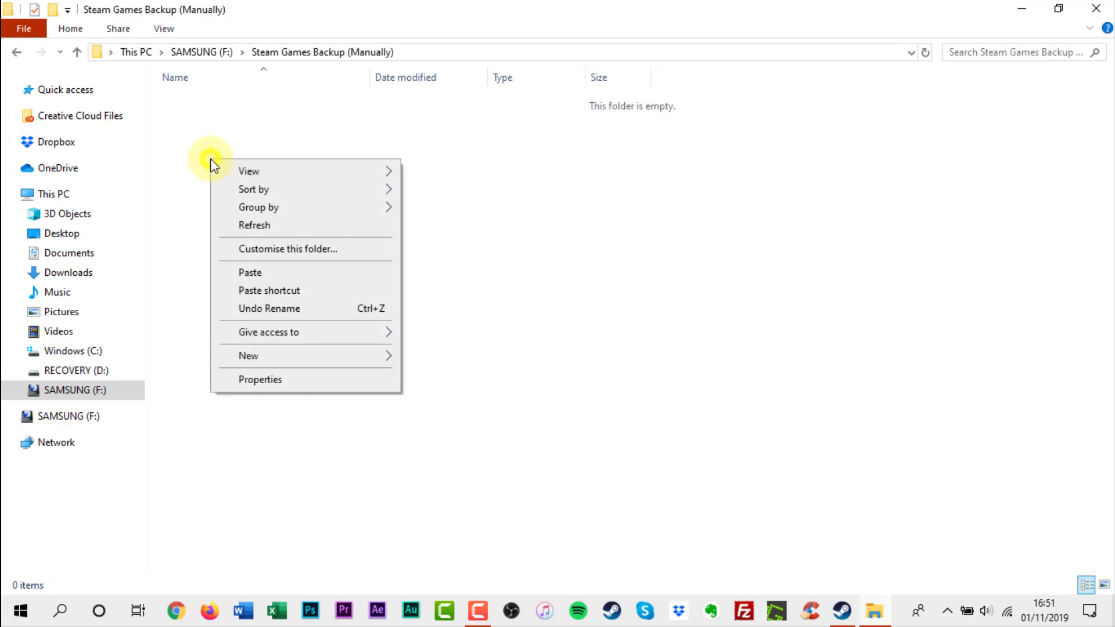
click(245, 278)
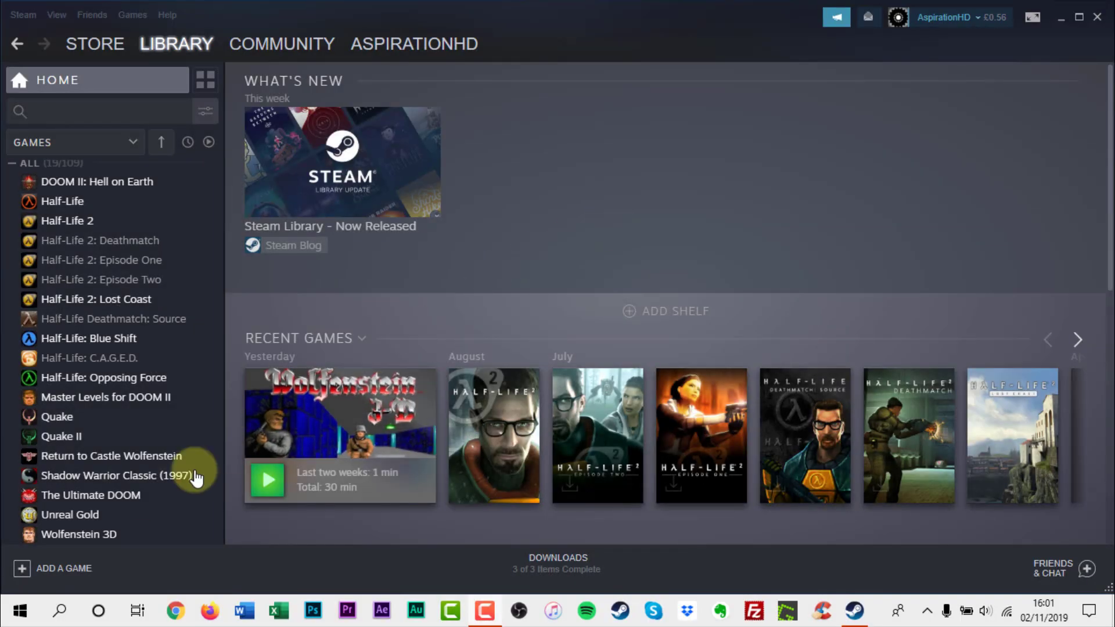
- Uninstall Wolfenstein 3D via Manage > Uninstall, then select the backed-up game folders on F:
right_click(70, 535)
mouse_move(125, 500)
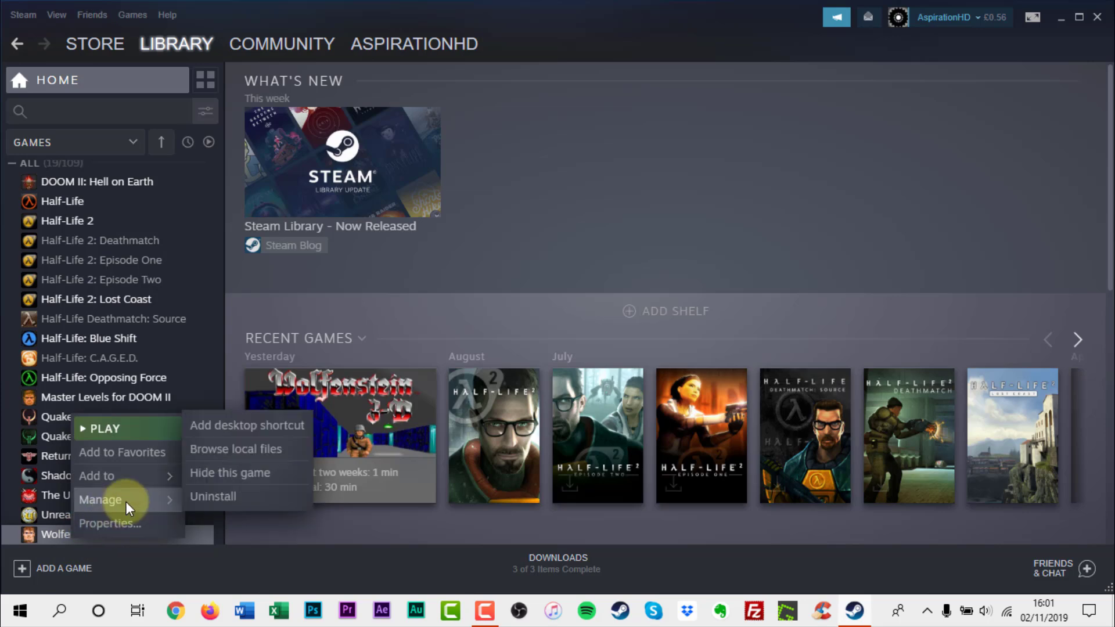
click(208, 501)
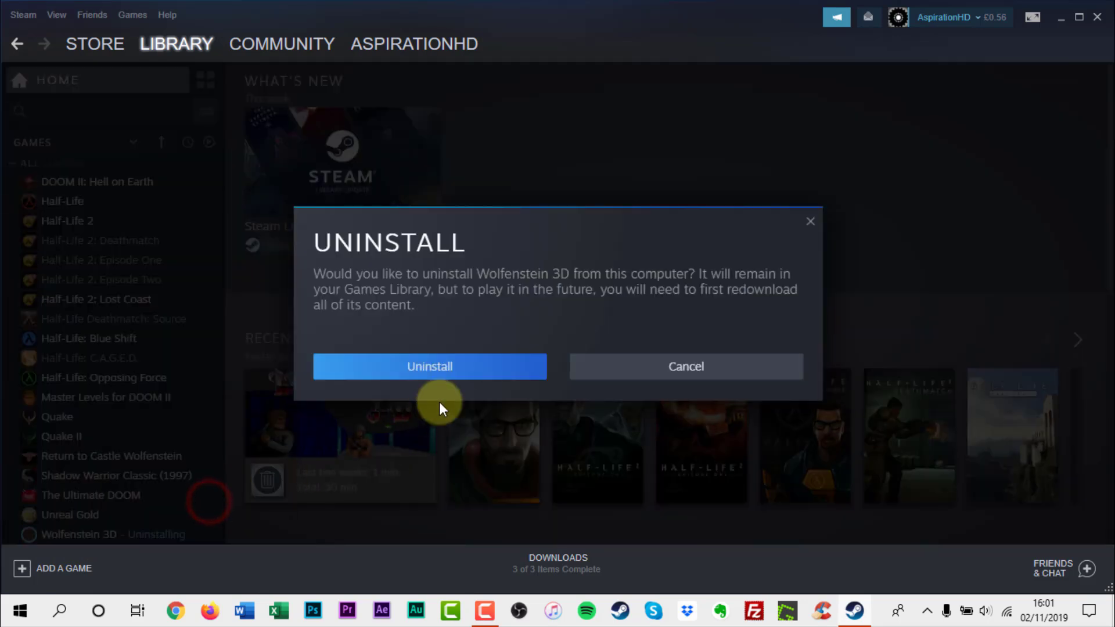
click(468, 370)
drag(239, 366, 248, 96)
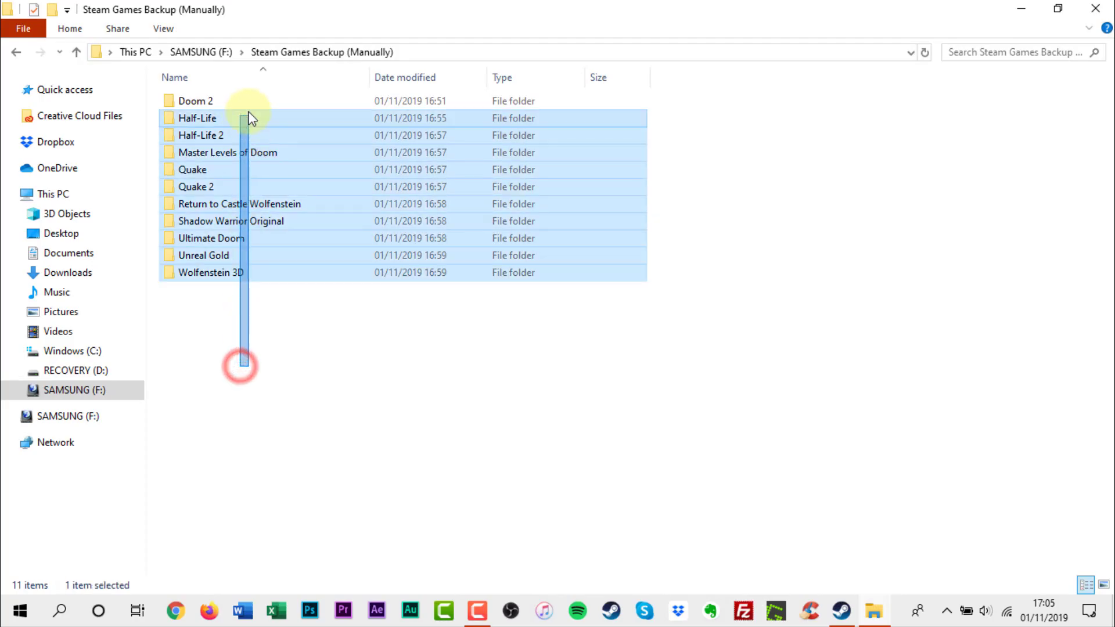
- Copy the 11 selected folders from Steam Games Backup (Manually)
right_click(242, 120)
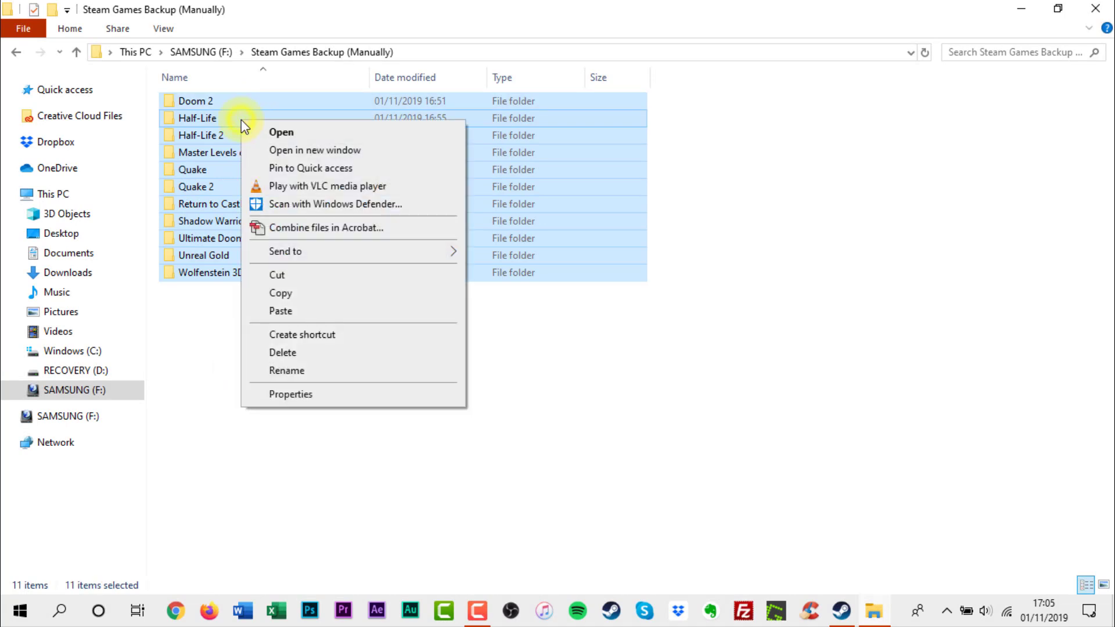
click(298, 295)
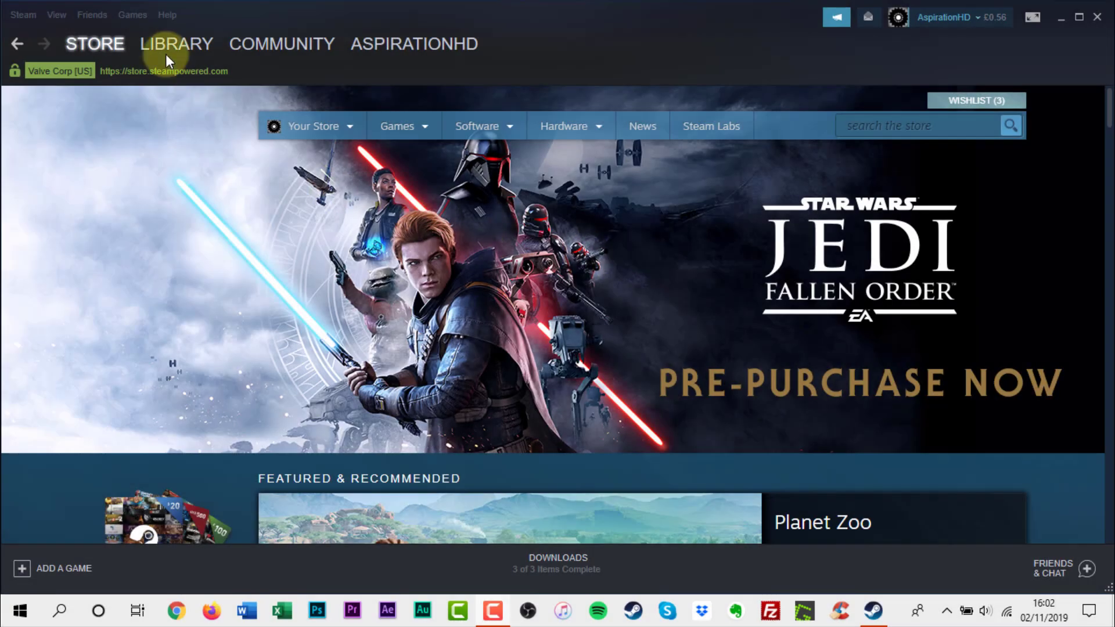
- Reinstall Wolfenstein 3D from the Library into C:\Program Files (x86)\Steam
click(163, 46)
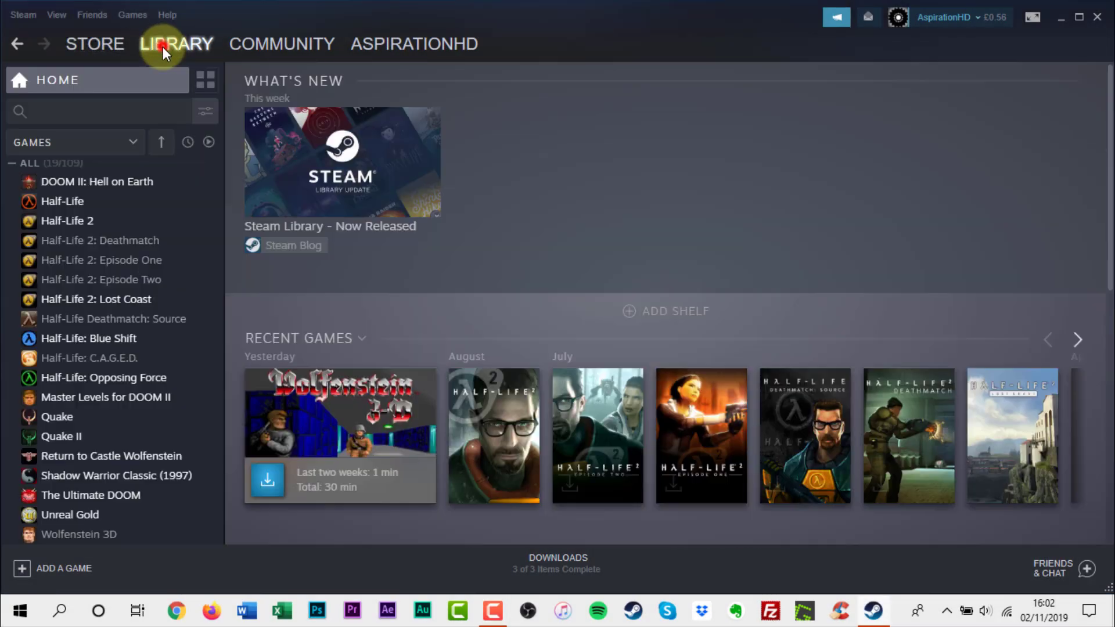
click(103, 540)
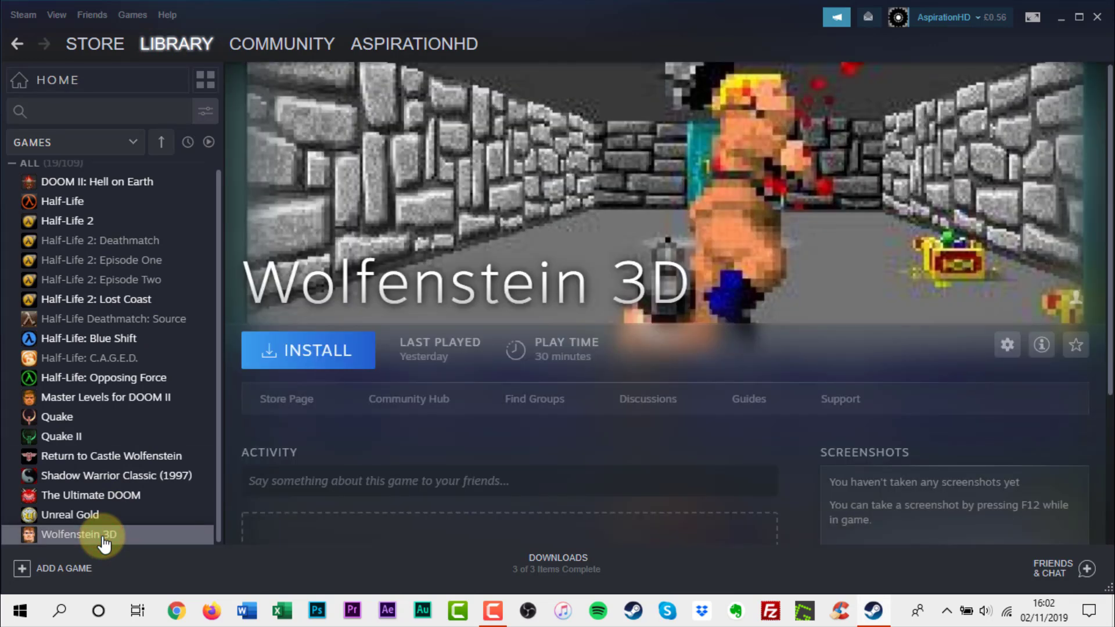
right_click(104, 541)
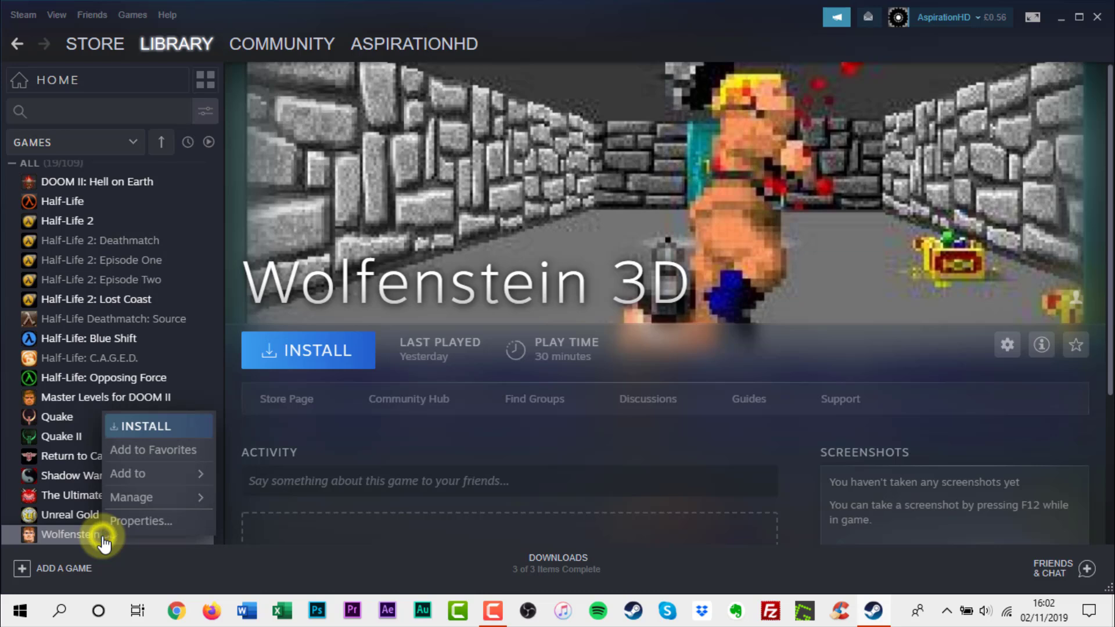
click(177, 426)
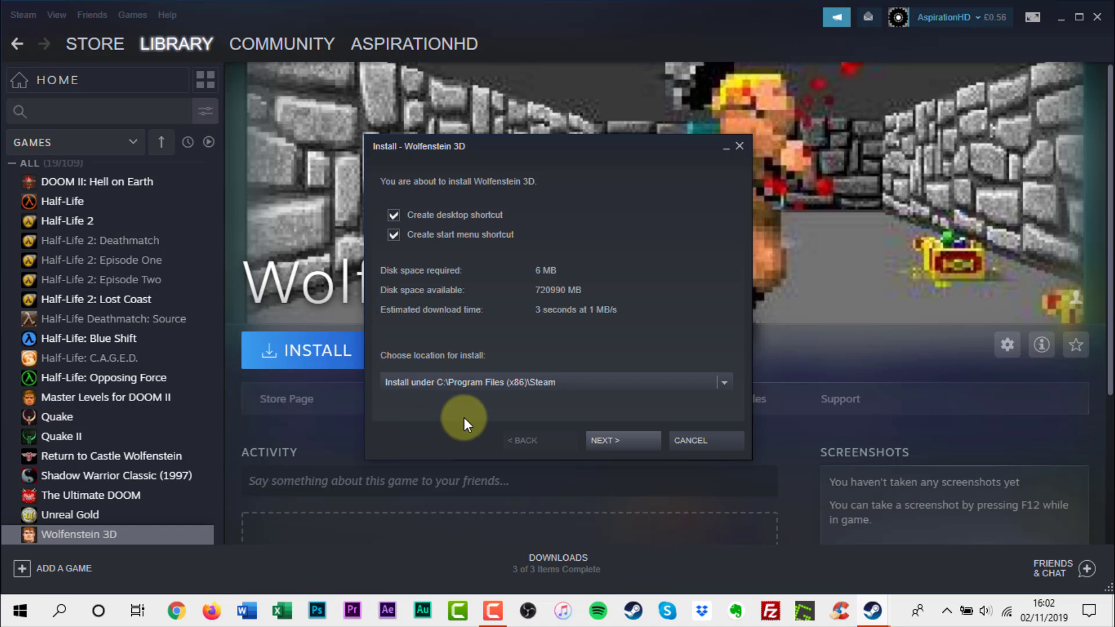
click(724, 383)
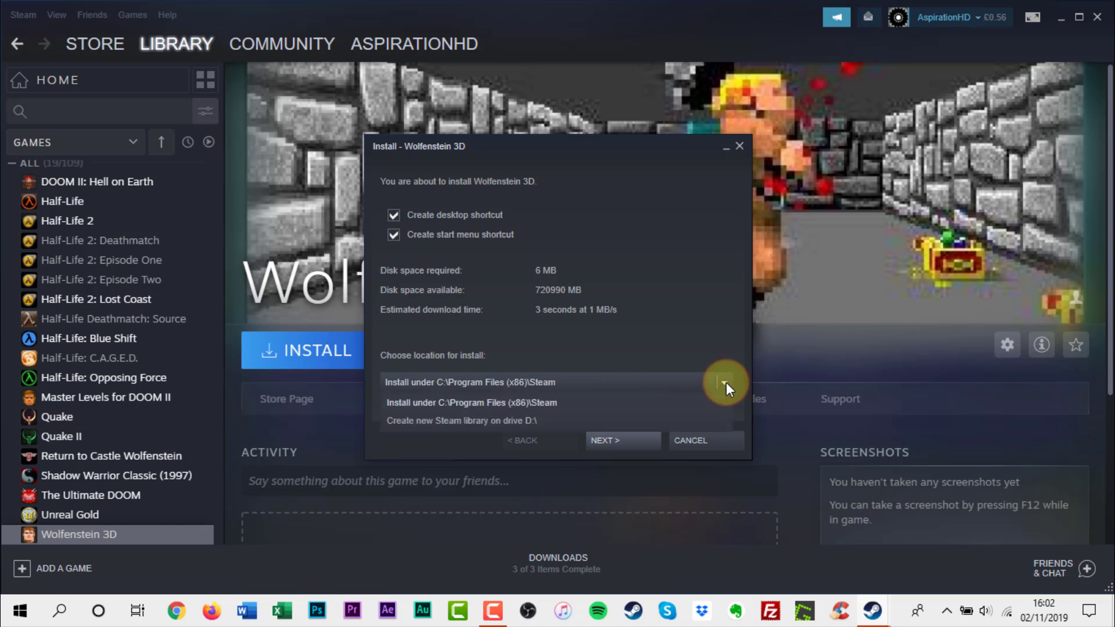
click(725, 382)
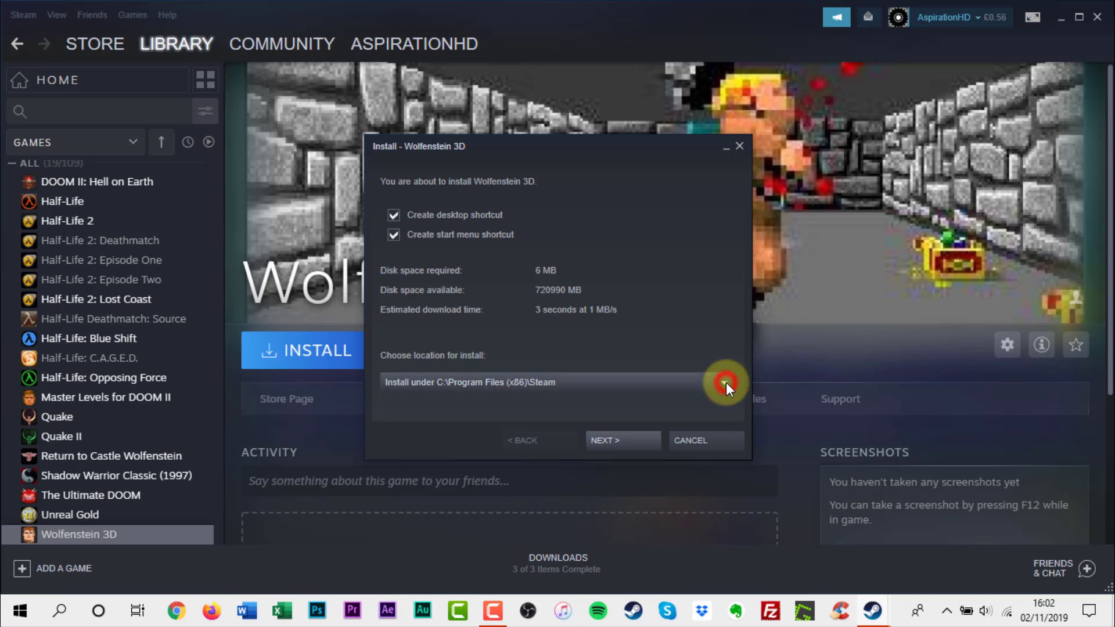
click(631, 442)
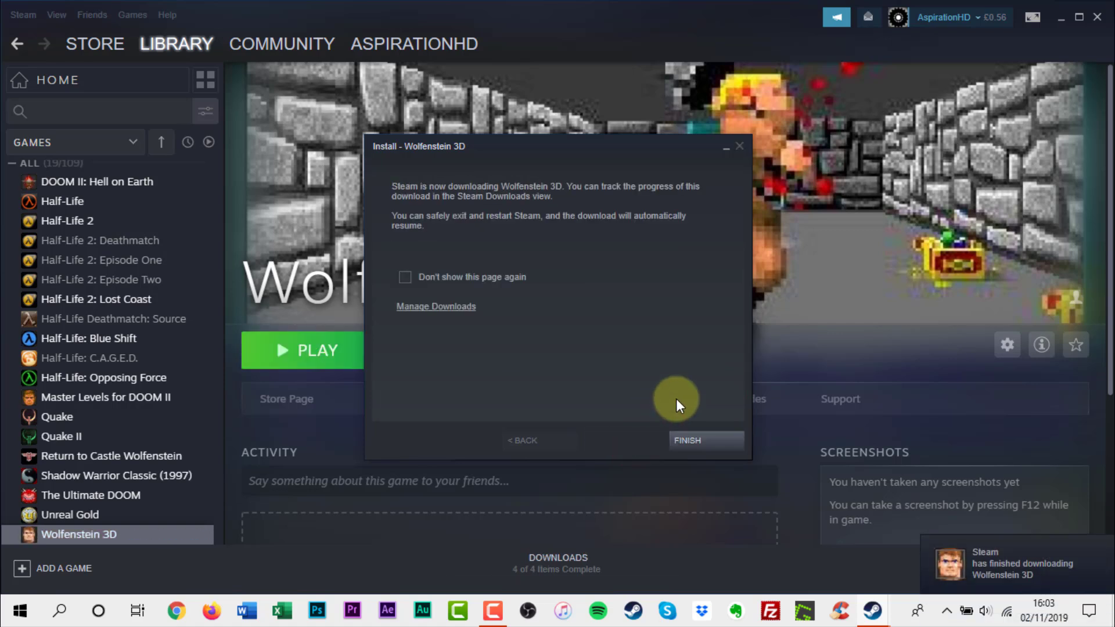
click(714, 439)
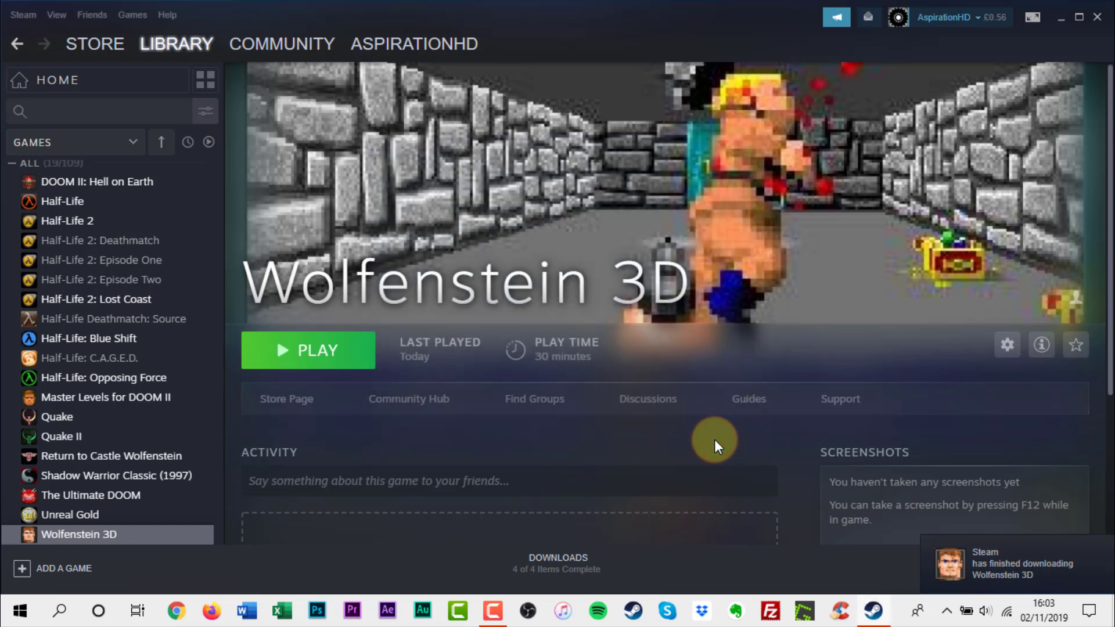